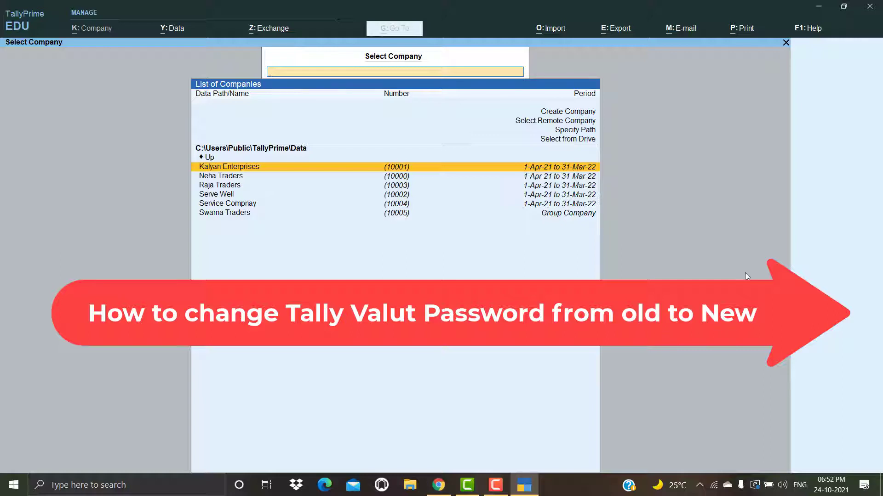
# Step: Create company LOKESH TRADERS with state Andhra Pradesh, advancing to the TallyVault field
pyautogui.press('Up')
pyautogui.press('Up')
pyautogui.press('Up')
pyautogui.press('Up')
pyautogui.press('Up')
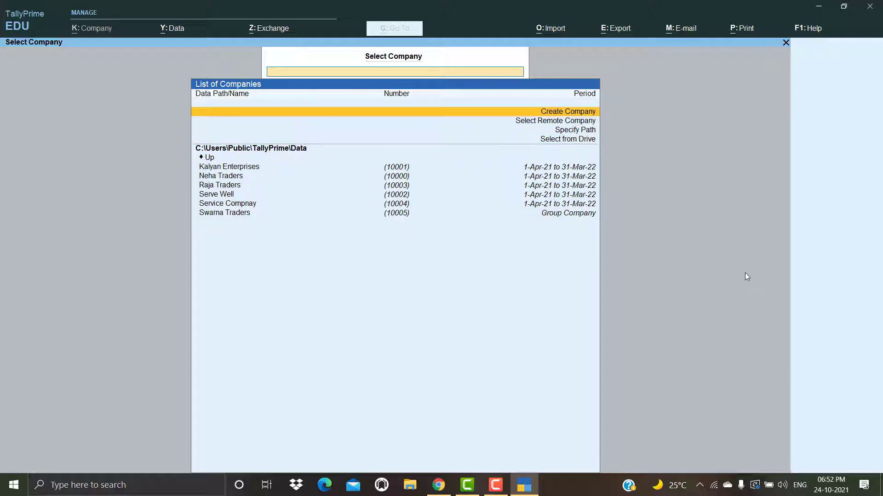
pyautogui.press('Return')
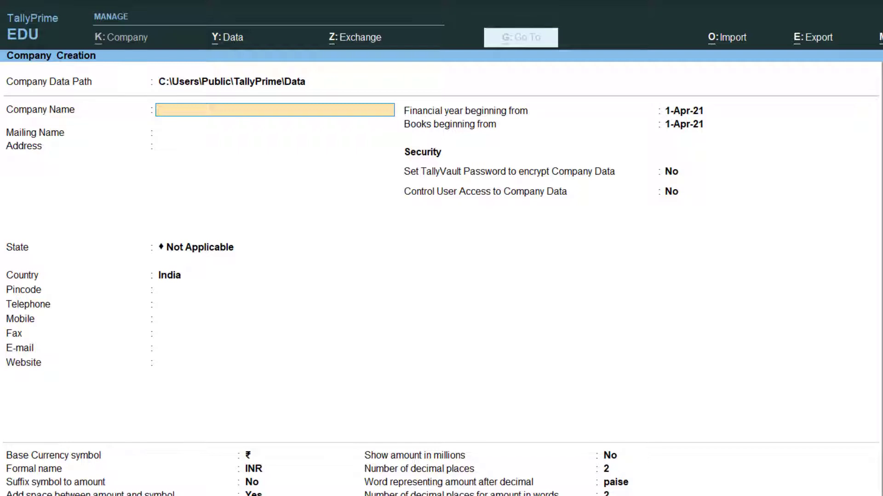
pyautogui.write('LOKESH TR')
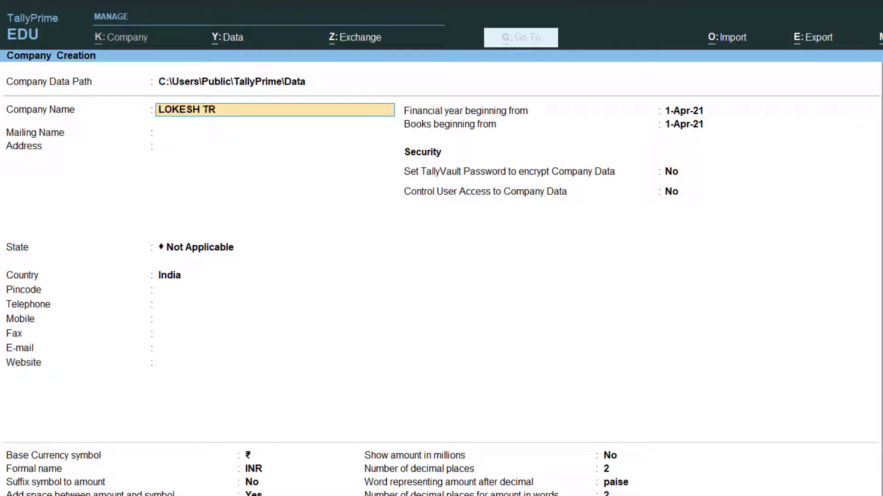
pyautogui.write('A')
pyautogui.press('BackSpace')
pyautogui.write('ADERS')
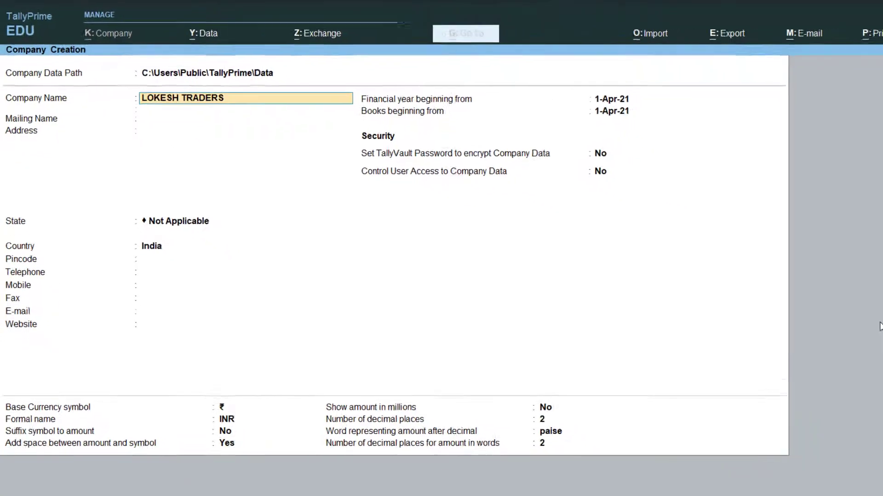
pyautogui.press('Return')
pyautogui.press('Return')
pyautogui.press('Return')
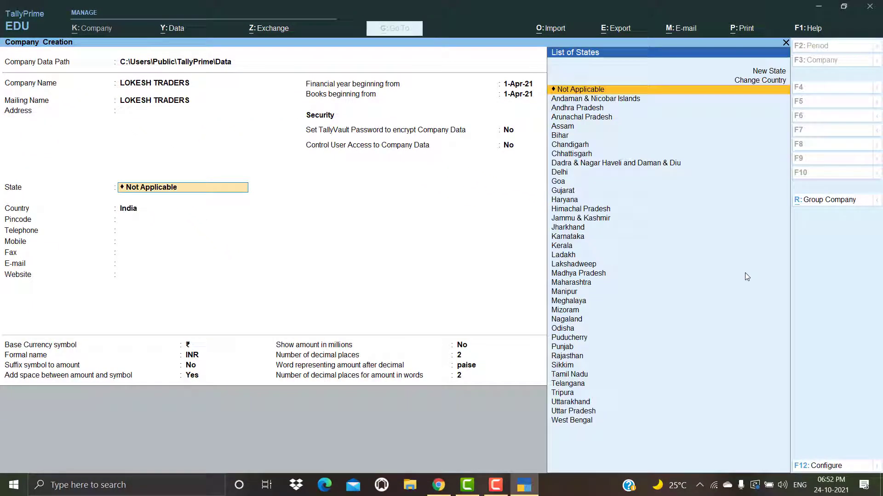
pyautogui.press('Down')
pyautogui.press('Down')
pyautogui.press('Return')
pyautogui.press('Return')
pyautogui.press('Return')
pyautogui.press('Return')
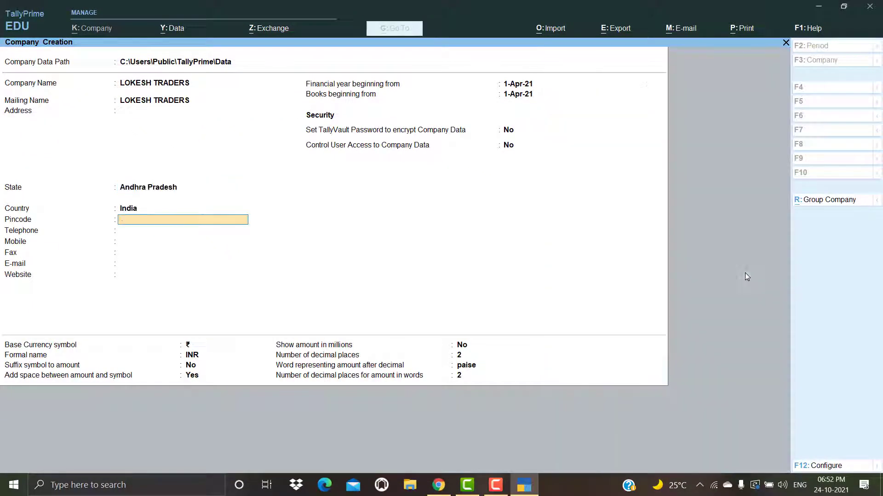
pyautogui.press('Return')
pyautogui.press('Return')
pyautogui.press('Return')
pyautogui.press('Return')
pyautogui.press('Return')
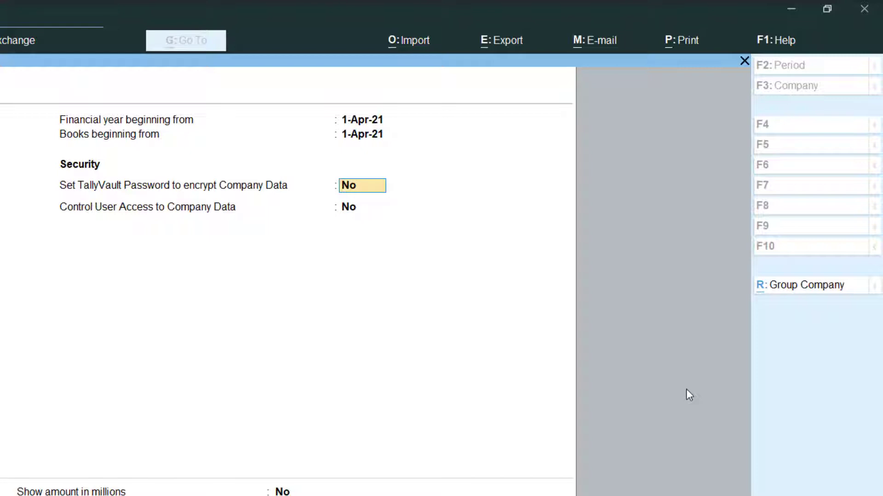
# Step: Switch 'Set TallyVault Password' to Yes, then enter the vault password and confirm it
pyautogui.write('Y')
pyautogui.press('Return')
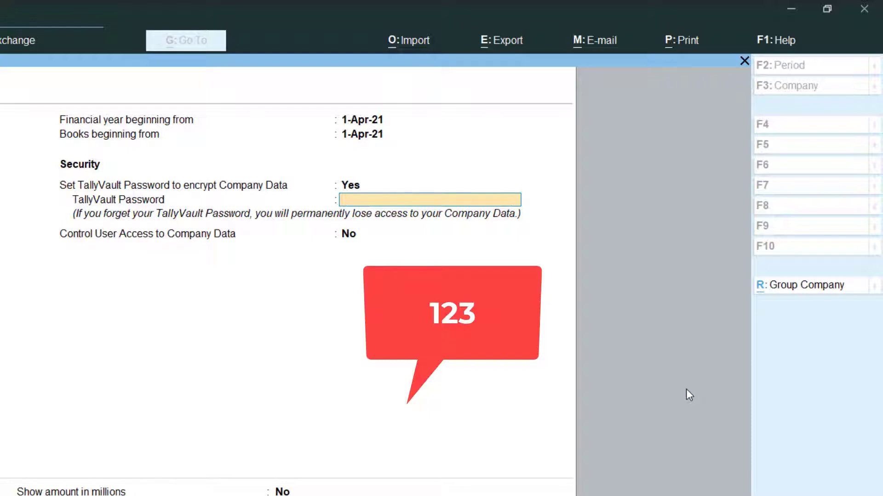
pyautogui.write('123')
pyautogui.press('Return')
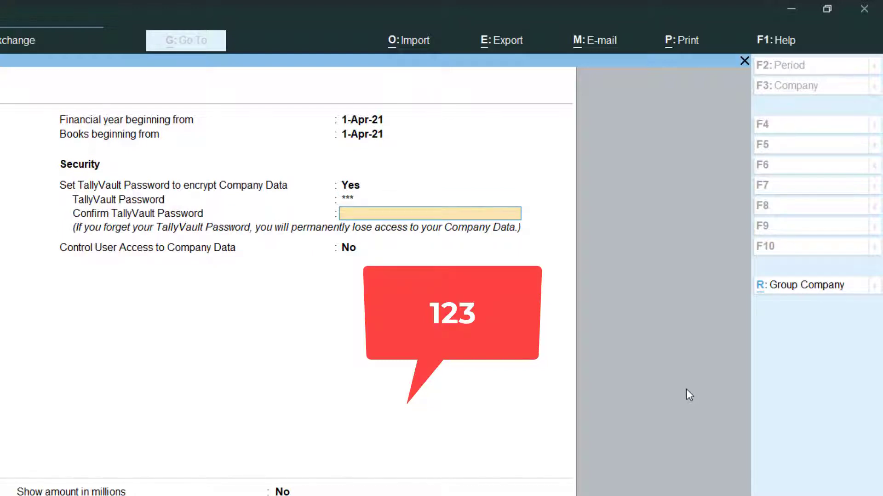
pyautogui.write('123')
pyautogui.press('Return')
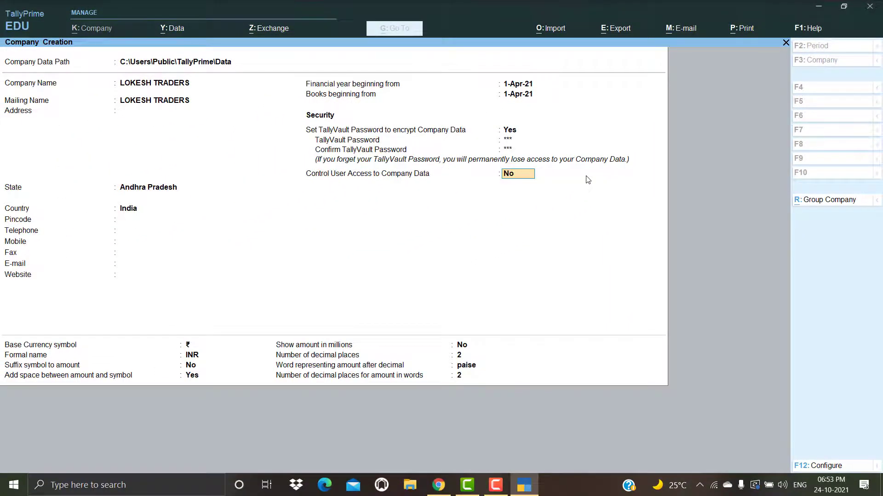
# Step: Accept the currency fields, save LOKESH TRADERS, unlock it, and accept default features with Ctrl+A
pyautogui.press('Return')
pyautogui.press('Return')
pyautogui.press('Return')
pyautogui.press('Return')
pyautogui.press('Return')
pyautogui.press('Return')
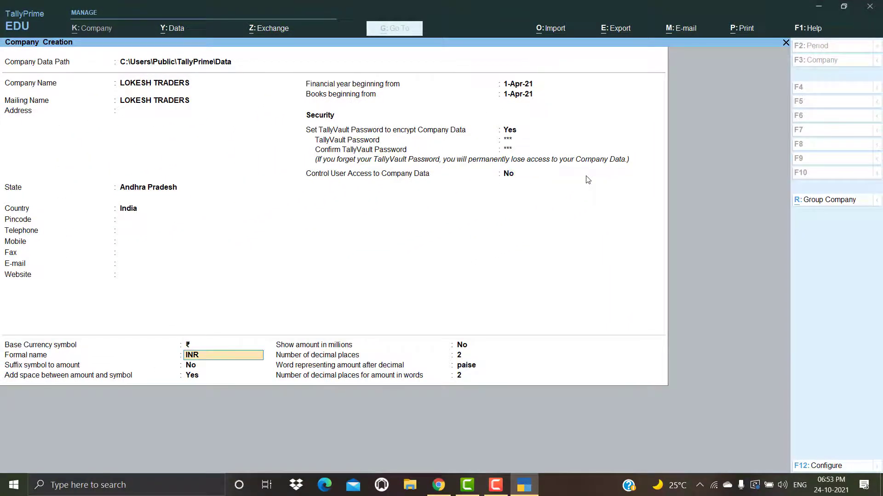
pyautogui.press('Return')
pyautogui.press('Return')
pyautogui.press('Return')
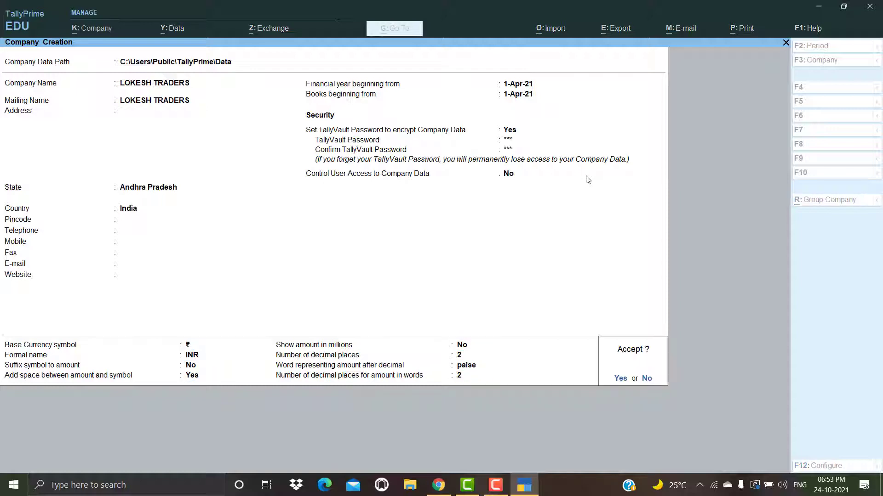
pyautogui.press('Return')
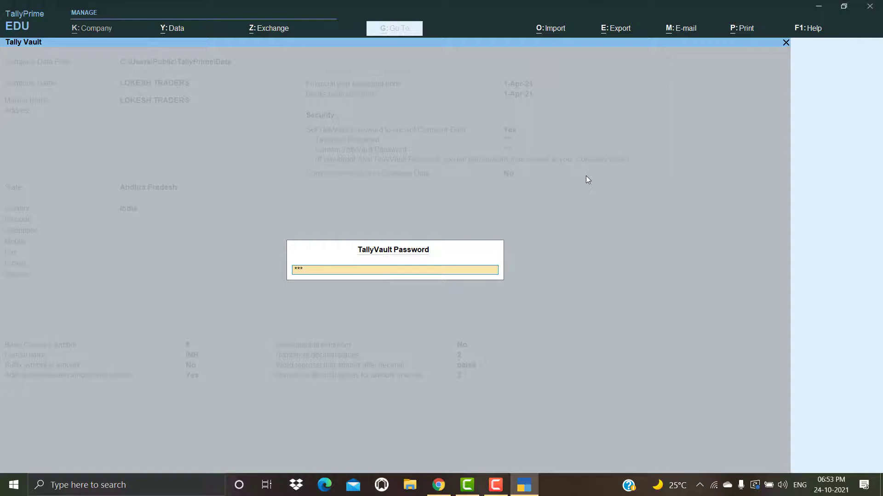
pyautogui.press('Return')
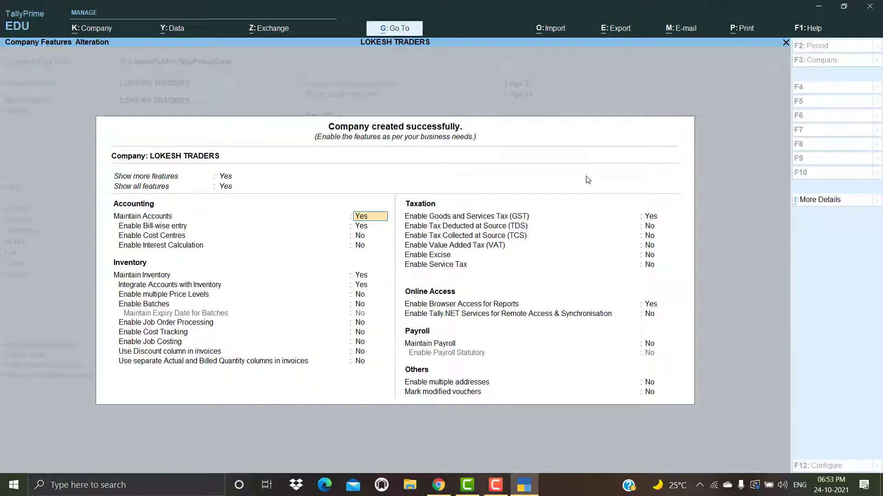
pyautogui.hotkey('ctrl', 'a')
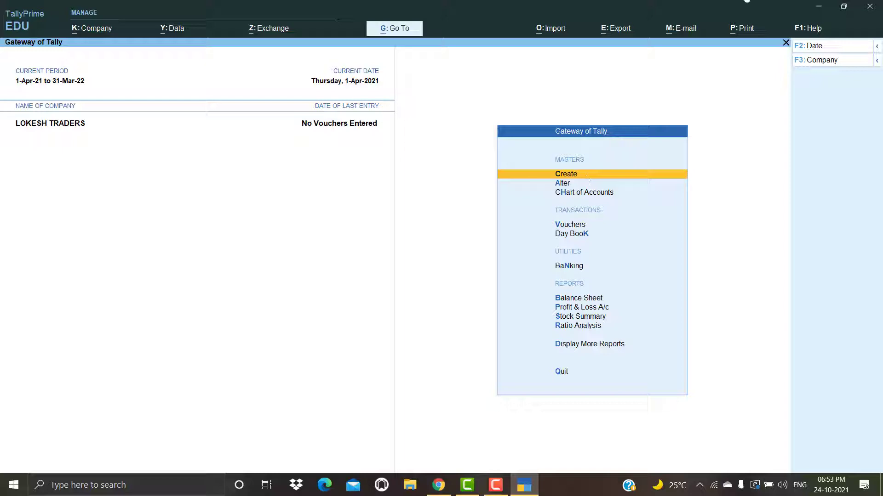
# Step: Choose Shut Company from the company list and select LOKESH TRADERS to shut
pyautogui.click(833, 61)
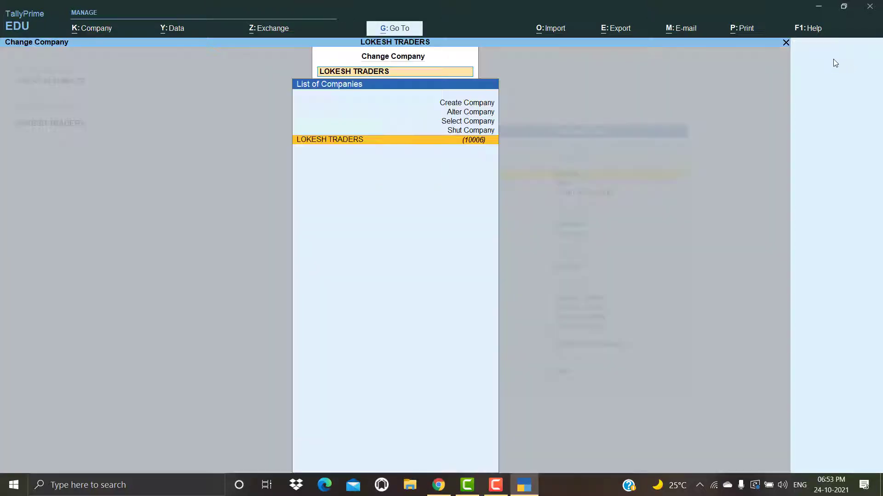
pyautogui.press('Up')
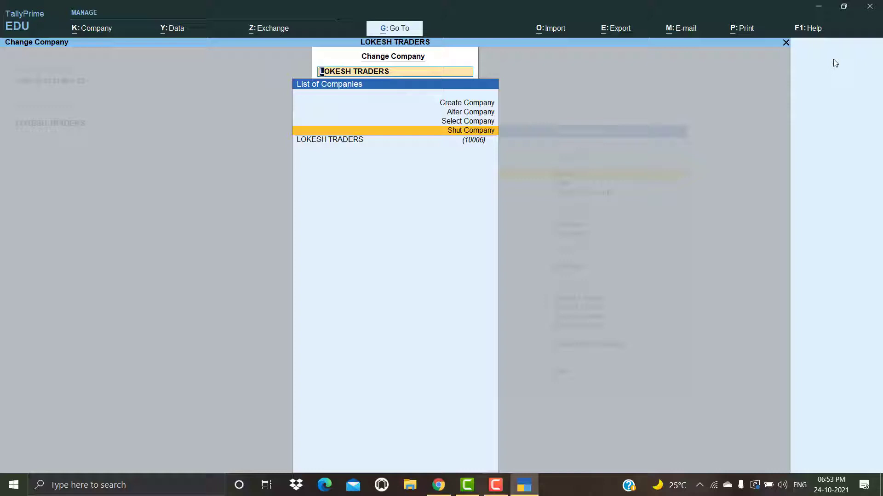
pyautogui.press('Return')
pyautogui.press('Return')
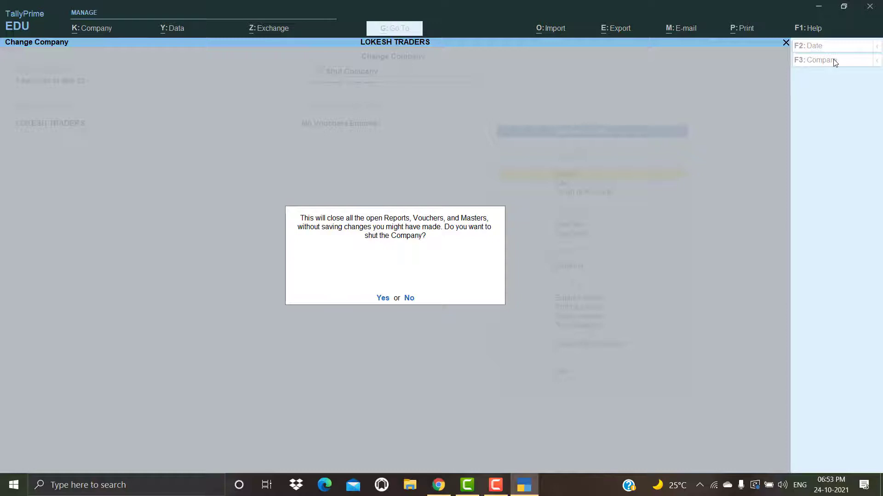
pyautogui.press('Return')
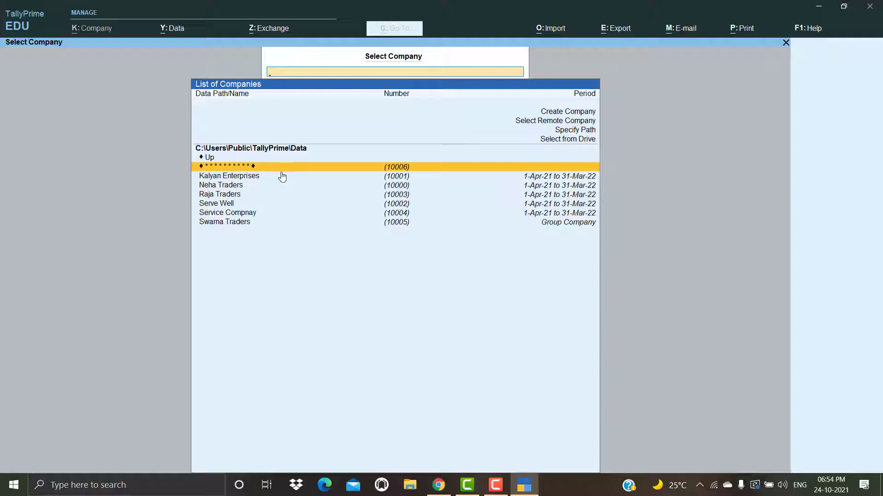
# Step: Reopen encrypted company 10006 by supplying its TallyVault password
pyautogui.click(445, 169)
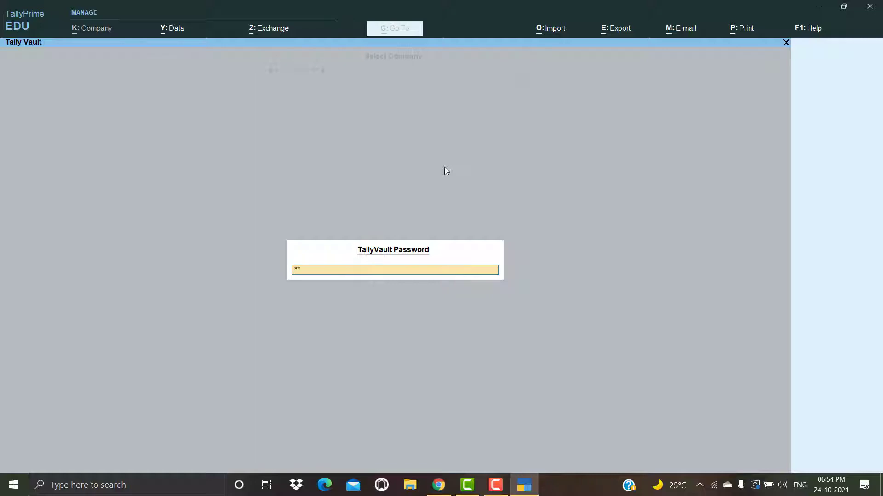
pyautogui.press('Return')
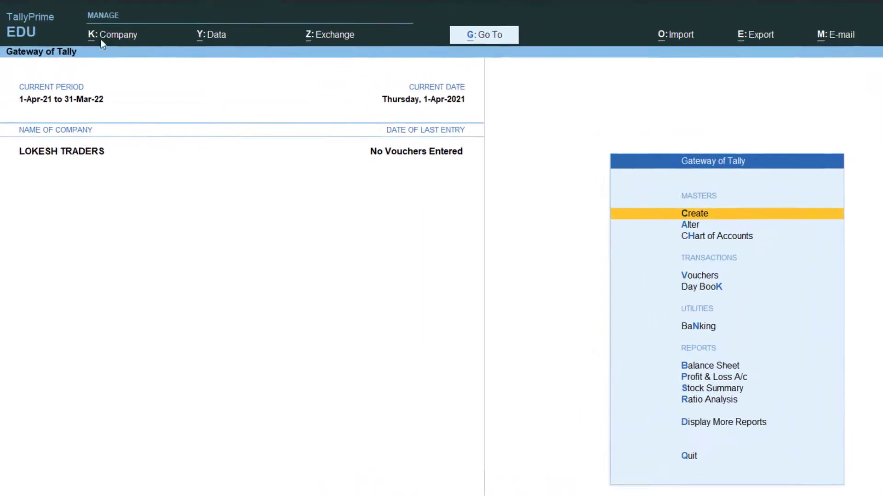
# Step: Open Company > TallyVault for LOKESH TRADERS, enter the old password, then the new one twice
pyautogui.click(112, 40)
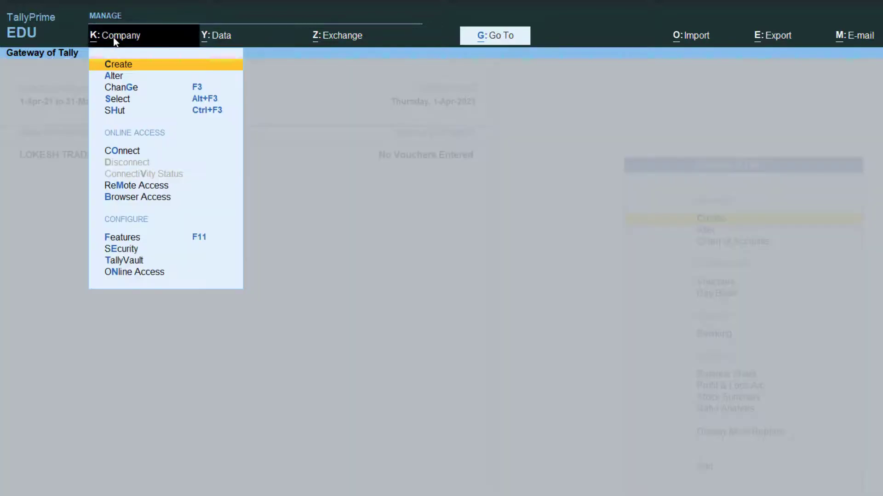
pyautogui.press('Down')
pyautogui.press('Down')
pyautogui.press('Down')
pyautogui.press('Down')
pyautogui.press('Down')
pyautogui.press('Down')
pyautogui.press('Down')
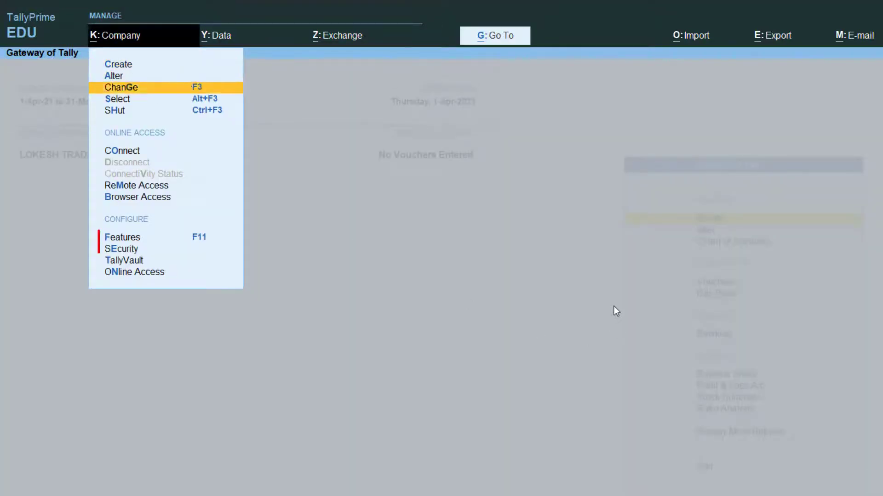
pyautogui.press('Down')
pyautogui.press('Down')
pyautogui.press('Down')
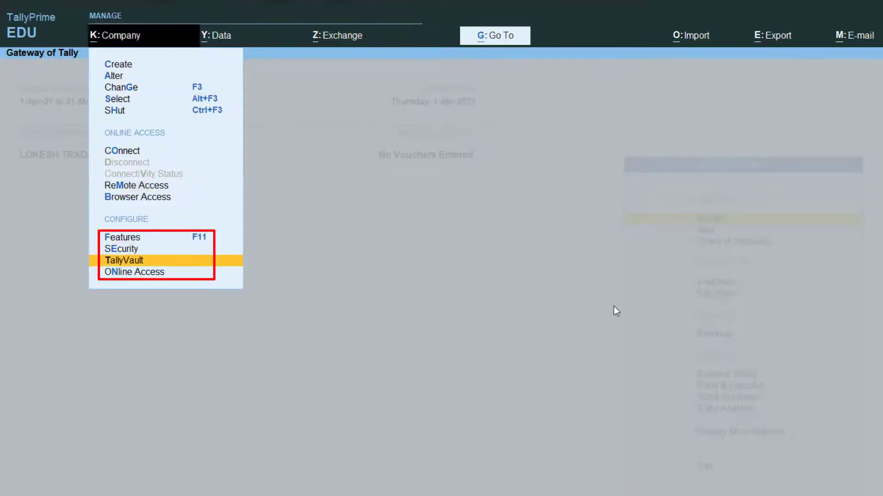
pyautogui.press('Return')
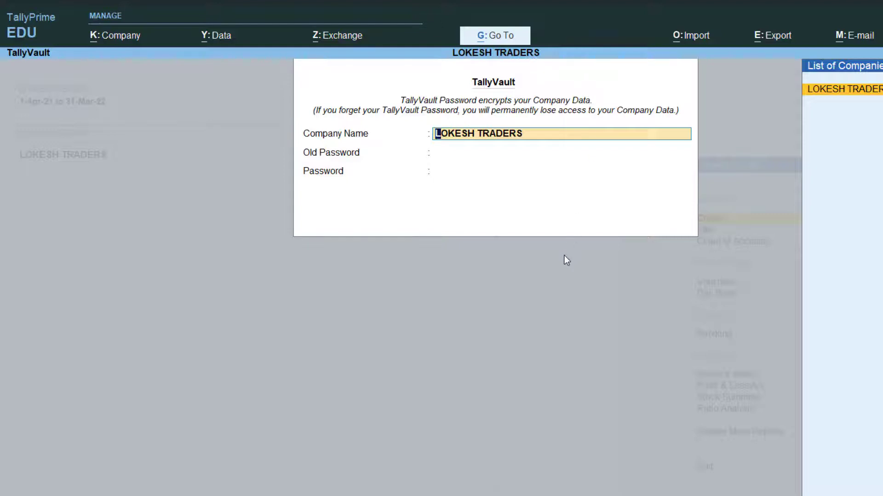
pyautogui.press('Return')
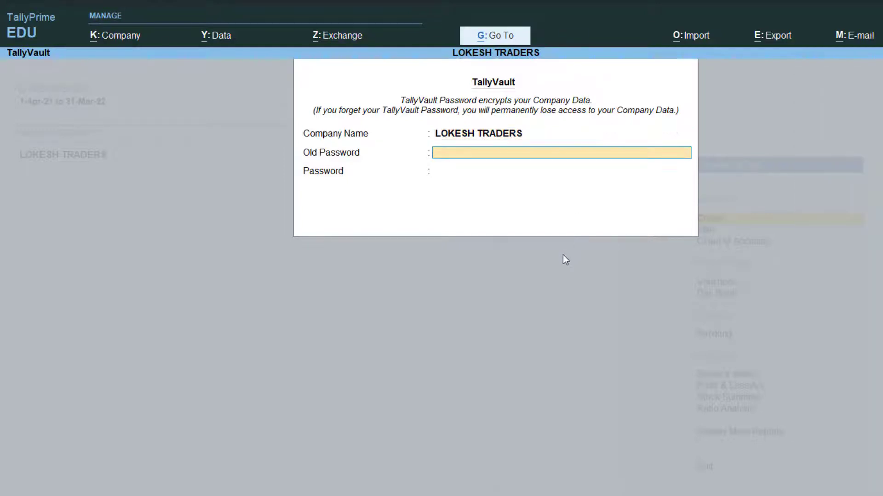
pyautogui.press('Return')
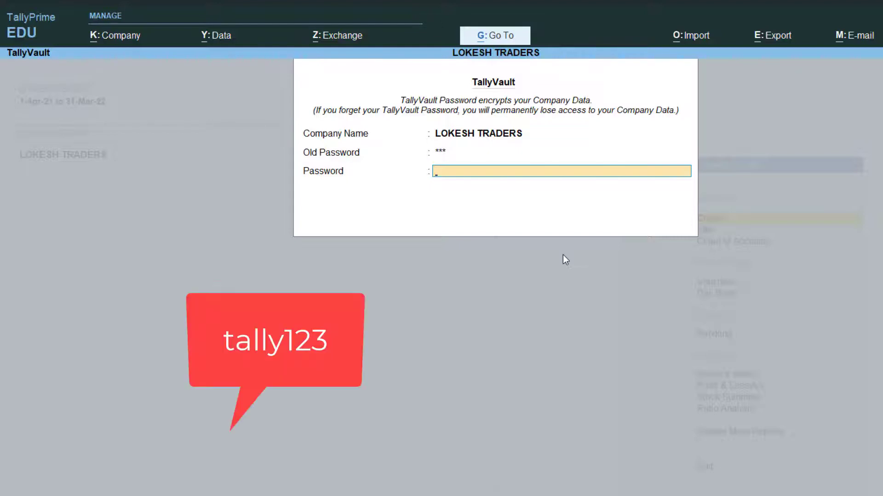
pyautogui.write('tally123')
pyautogui.press('Return')
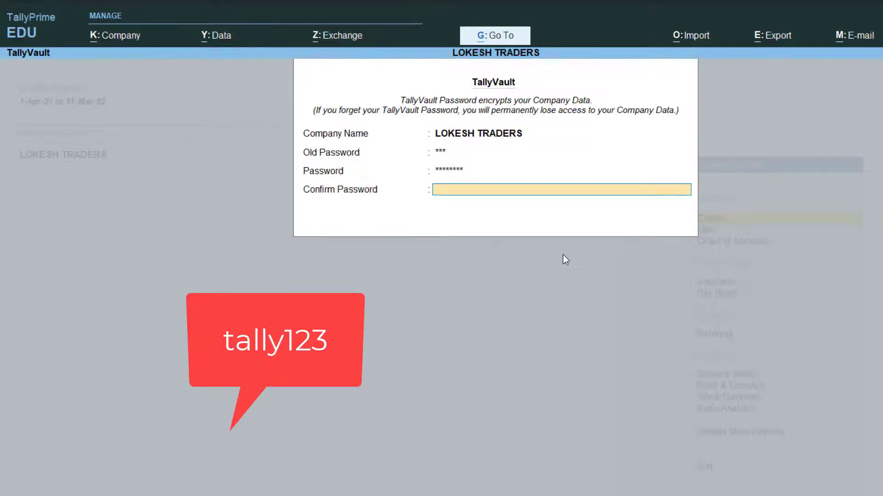
pyautogui.write('tally123')
pyautogui.press('Return')
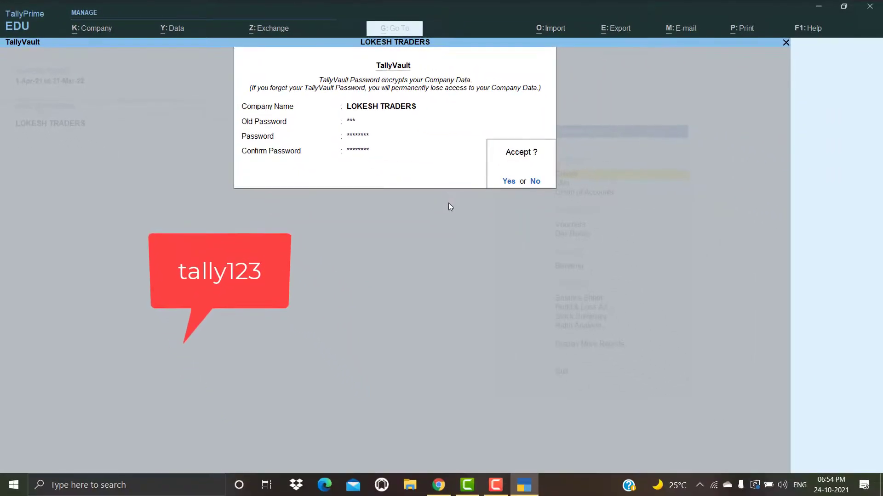
# Step: Accept the TallyVault password change, confirm the close-reports warning, and start re-entering the vault password
pyautogui.press('y')
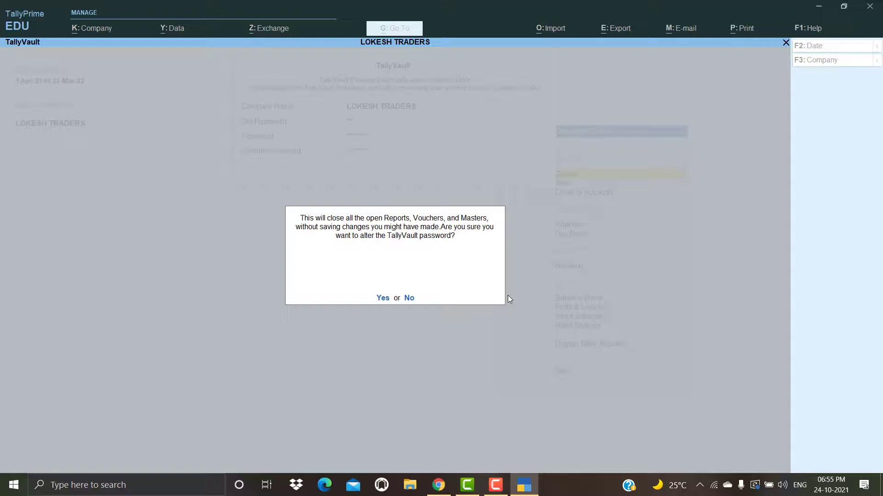
pyautogui.press('y')
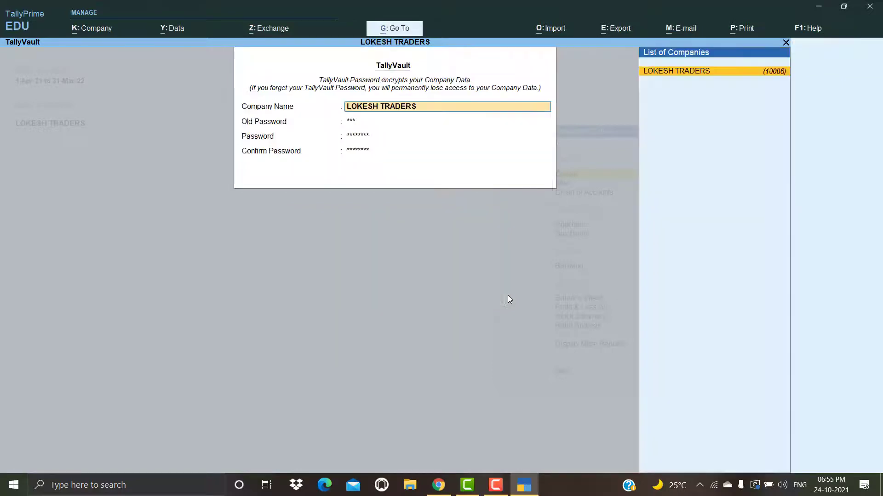
pyautogui.press('Return')
pyautogui.press('Return')
pyautogui.press('Return')
pyautogui.press('Return')
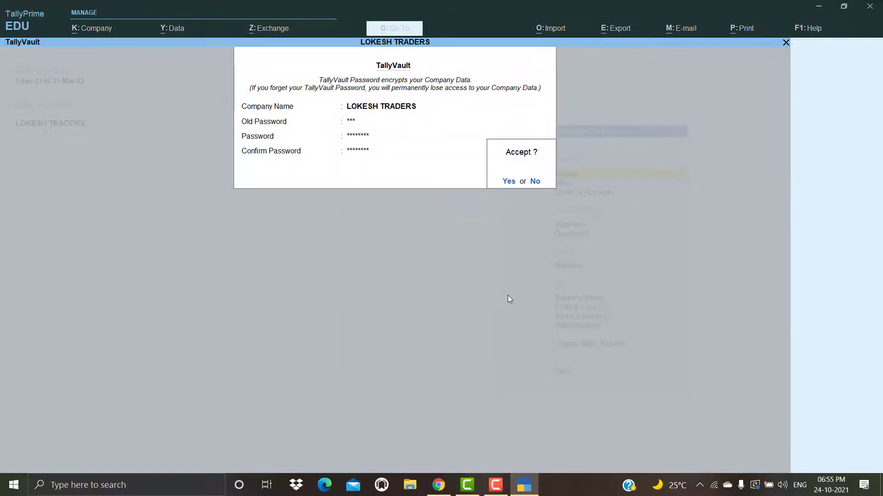
pyautogui.press('y')
pyautogui.press('y')
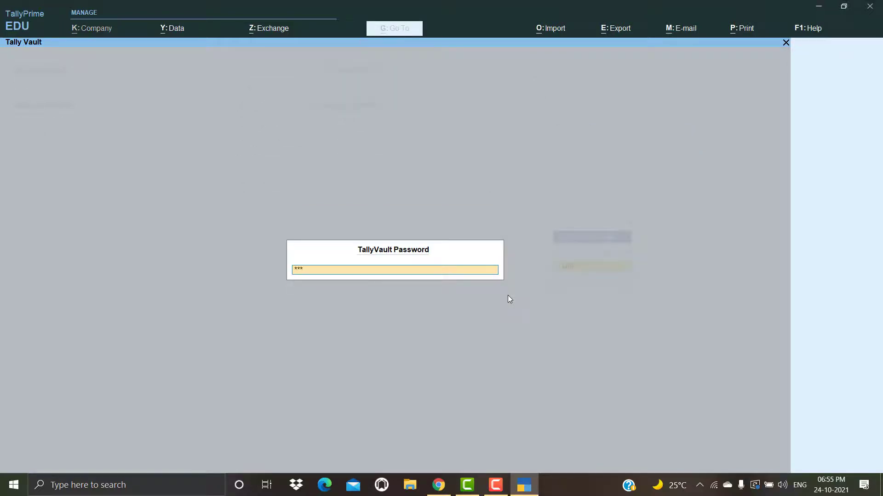
pyautogui.press('Return')
pyautogui.press('Return')
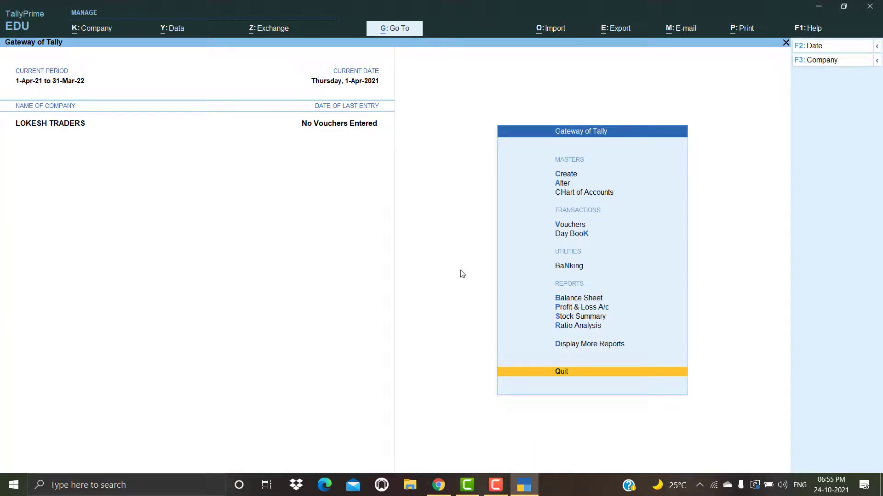
# Step: Shut LOKESH TRADERS through the company switching screen's Shut Company option
pyautogui.click(833, 60)
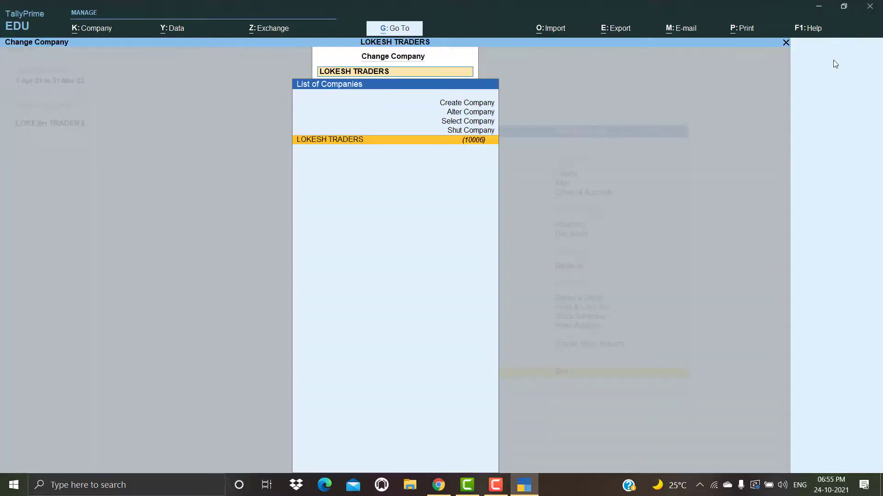
pyautogui.press('Up')
pyautogui.press('Return')
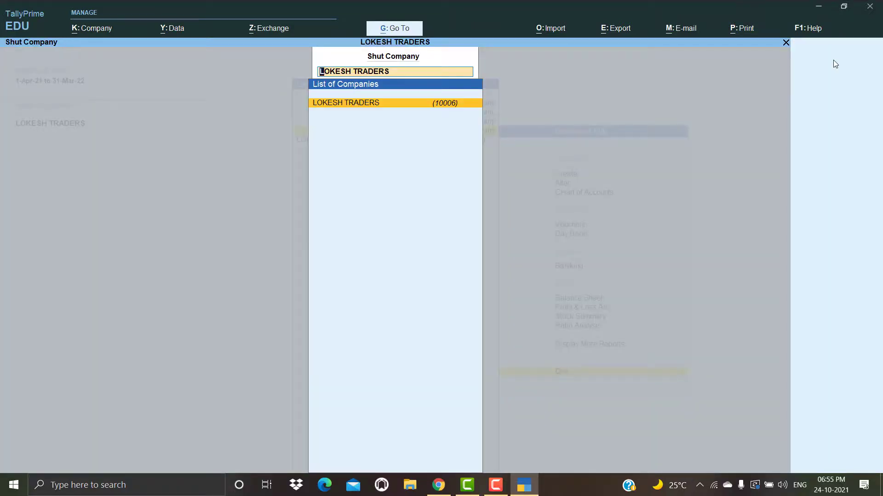
pyautogui.press('Return')
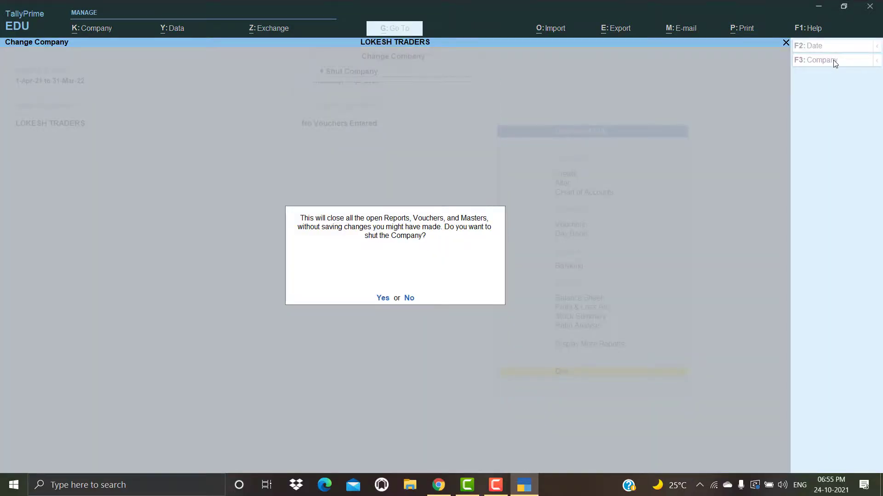
pyautogui.press('Return')
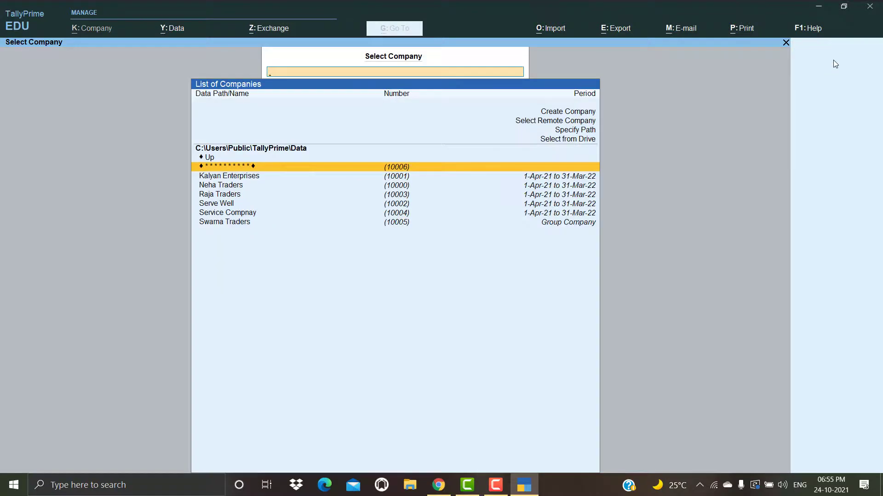
# Step: Reopen the encrypted company from the list using the new TallyVault password
pyautogui.press('Return')
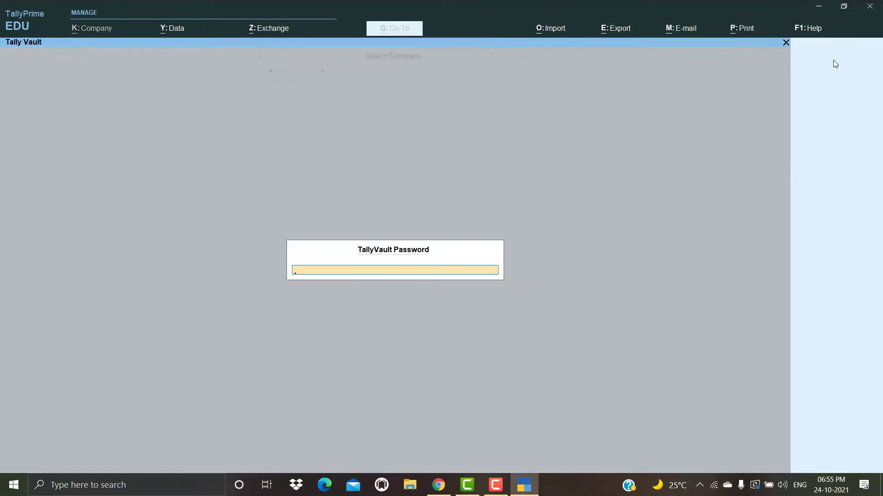
pyautogui.press('BackSpace')
pyautogui.press('BackSpace')
pyautogui.press('BackSpace')
pyautogui.press('Return')
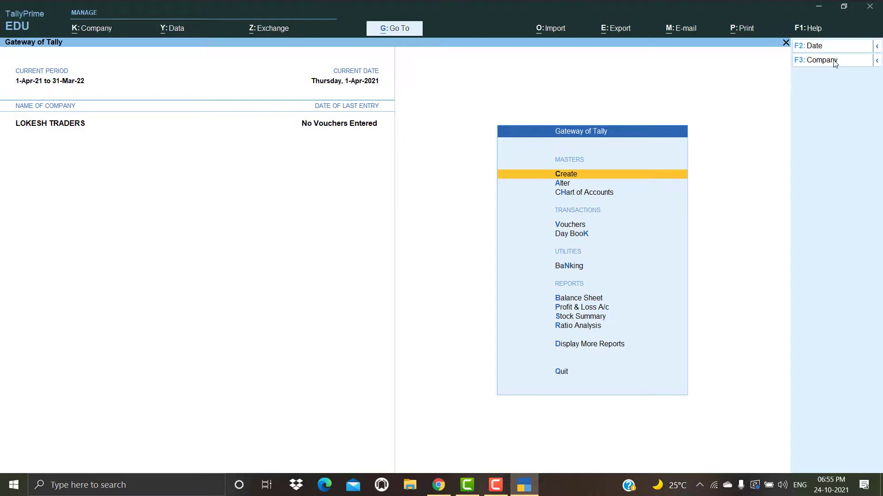